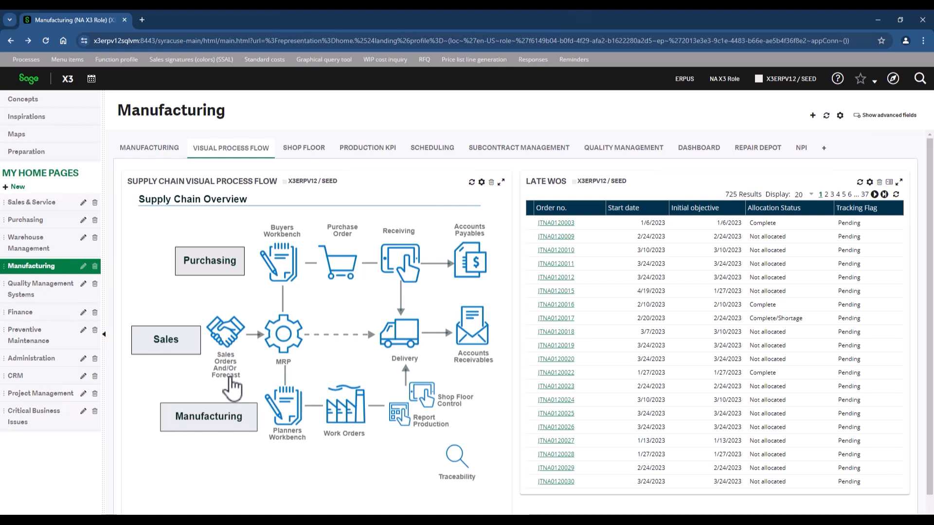
# Review the demand forecasts for product FIN501 at site NA023, and return to the supply chain process flow
pyautogui.click(231, 382)
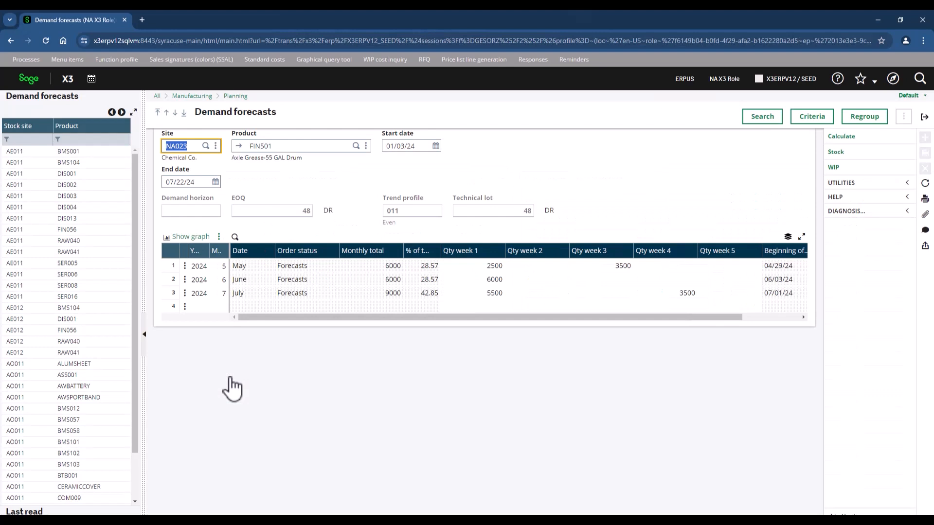
pyautogui.click(346, 185)
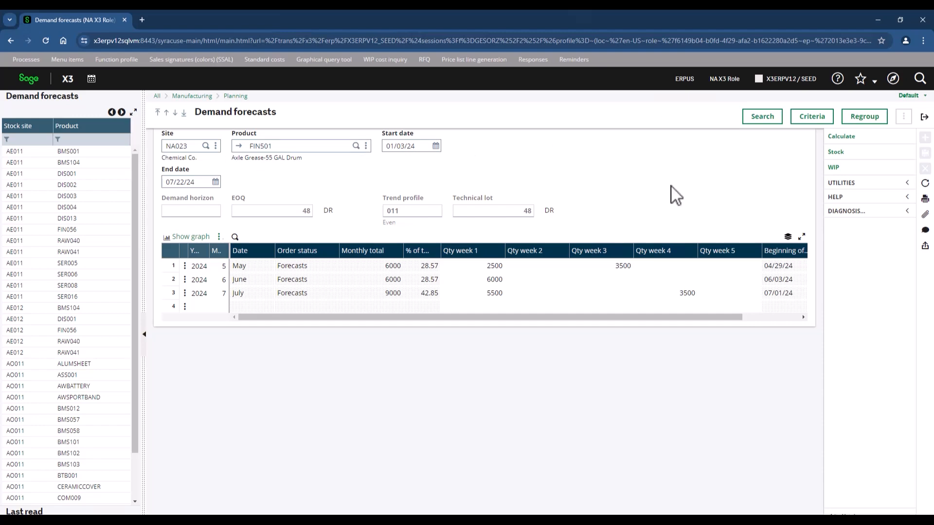
pyautogui.click(924, 117)
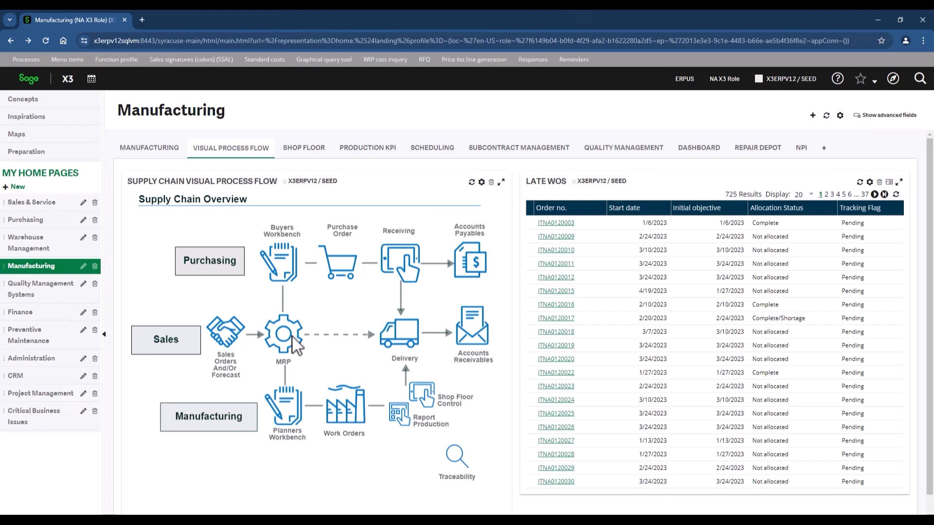
# Search the Buyers Workbench for site NA023 requirements up to 07/04/24 and examine the products, dates and planned quantities
pyautogui.click(283, 265)
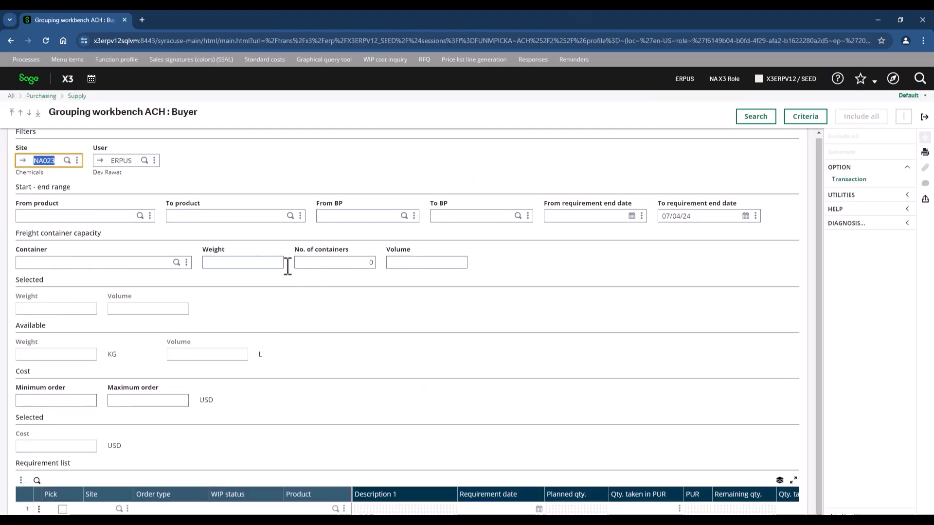
pyautogui.click(313, 176)
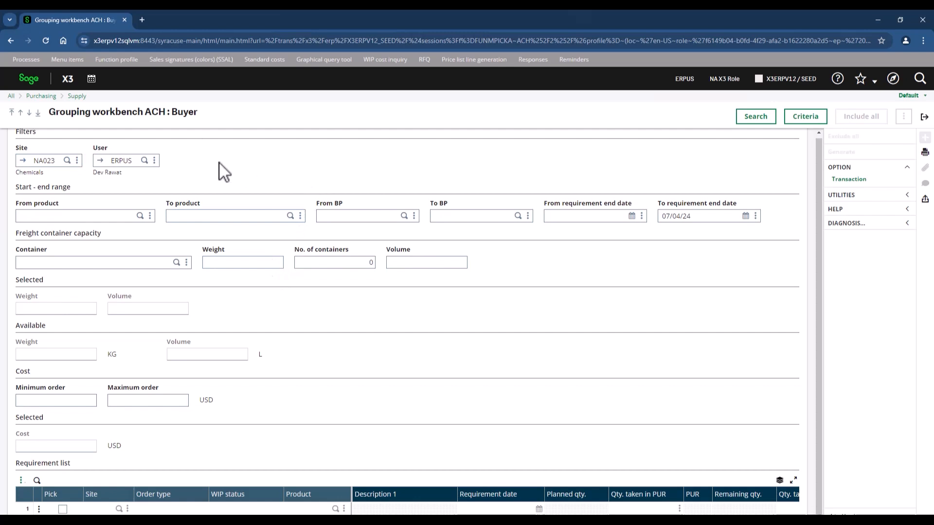
pyautogui.scroll(-1, 220, 164)
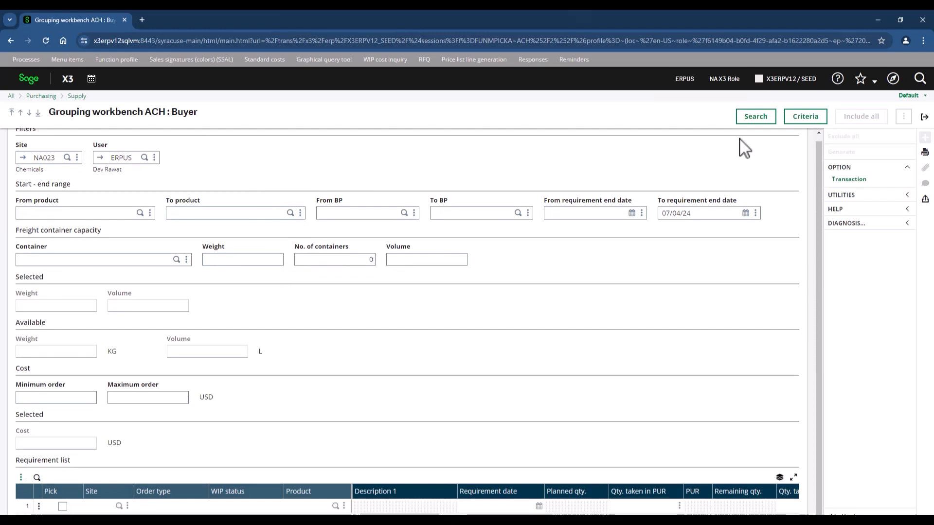
pyautogui.click(754, 120)
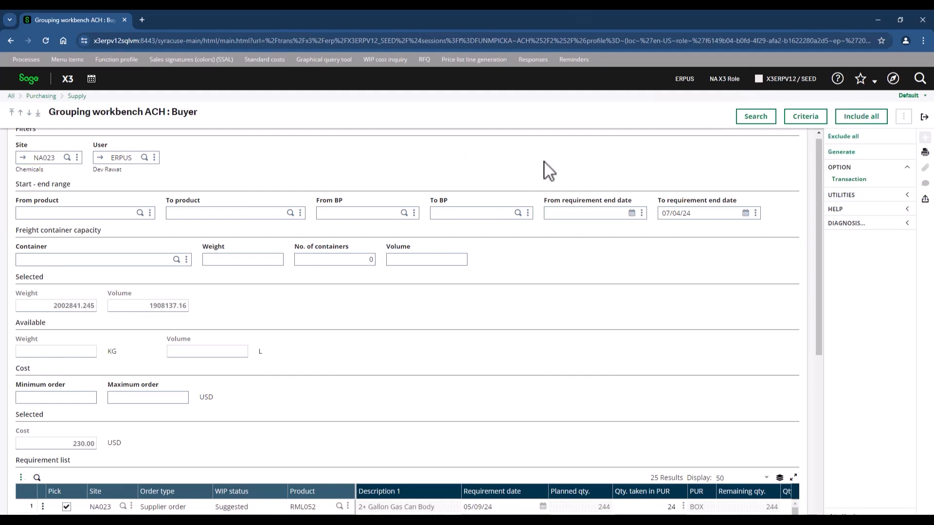
pyautogui.scroll(-4, 544, 163)
pyautogui.scroll(-1, 544, 171)
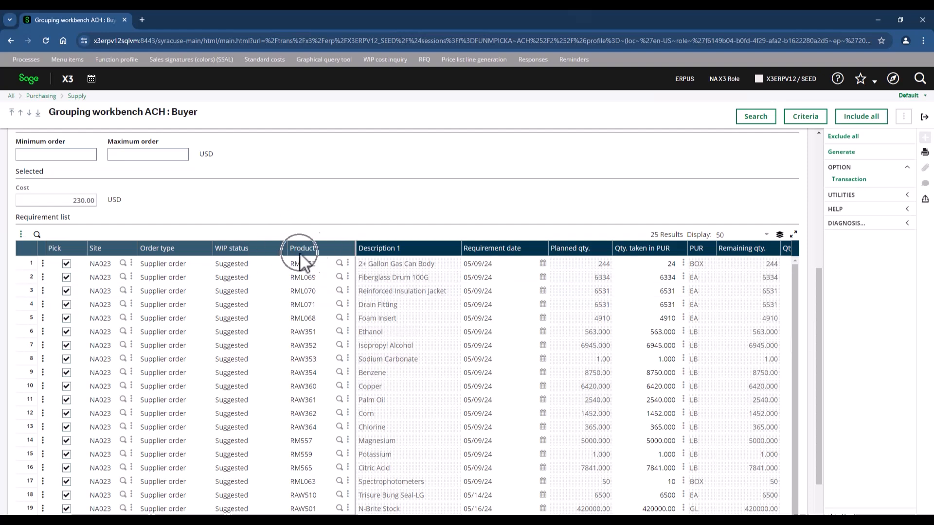
pyautogui.click(492, 245)
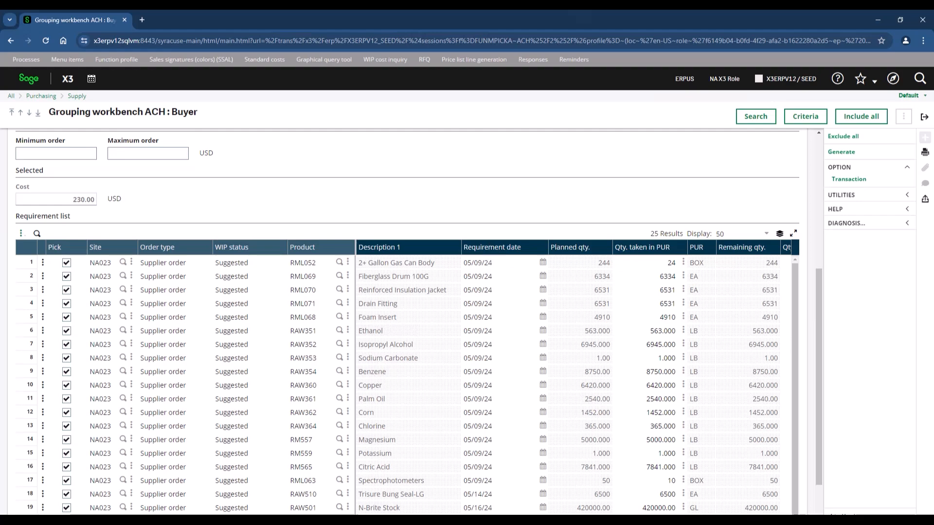
# Filter the buyer requirements to products RAW501 through RAW510 and reload the requirement list
pyautogui.scroll(5, 230, 225)
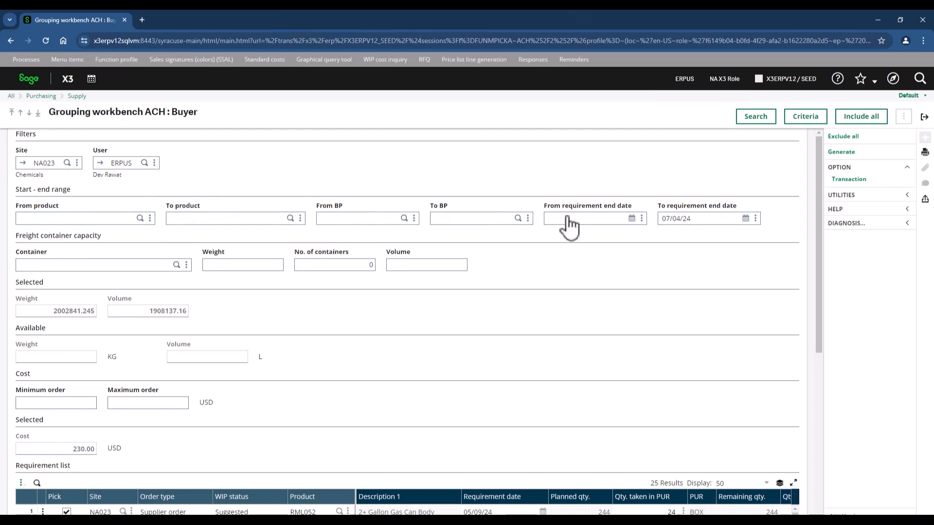
pyautogui.click(68, 219)
pyautogui.write('raw5')
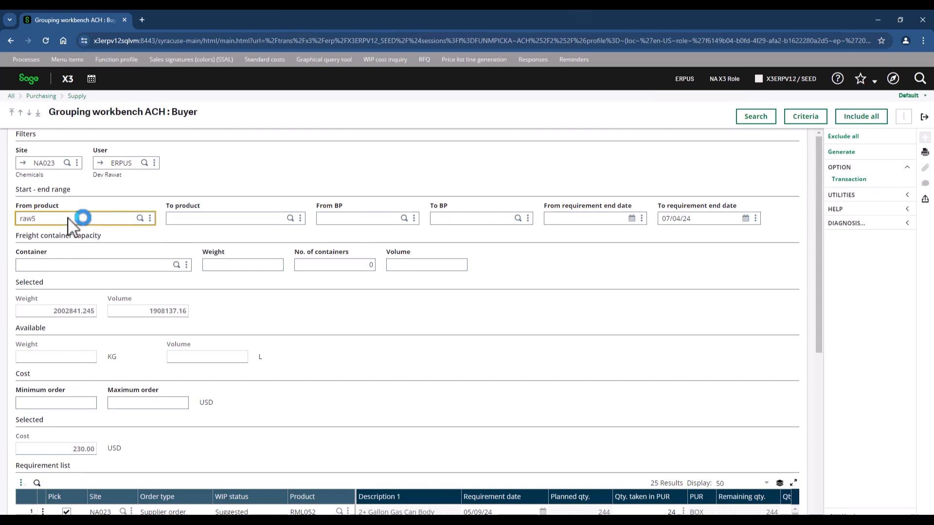
pyautogui.write('-01')
pyautogui.press('Tab')
pyautogui.write('raw')
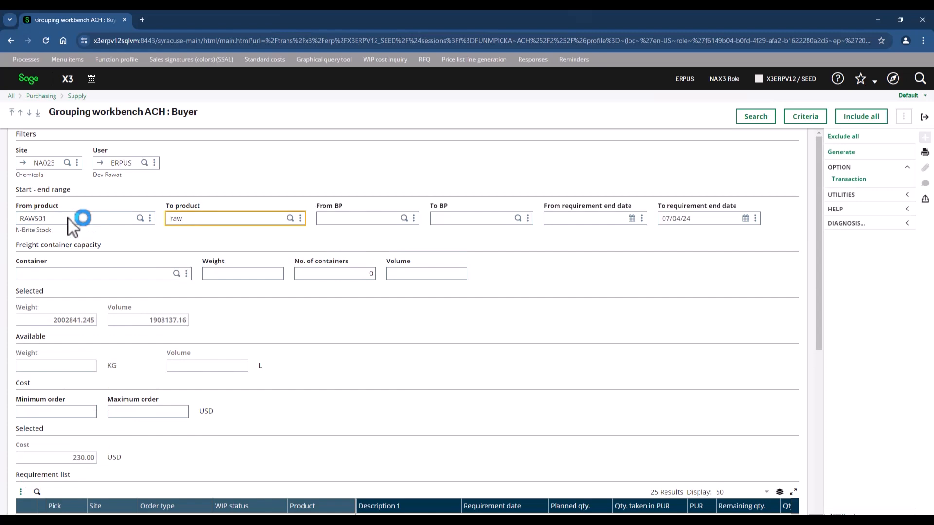
pyautogui.write('510')
pyautogui.press('Tab')
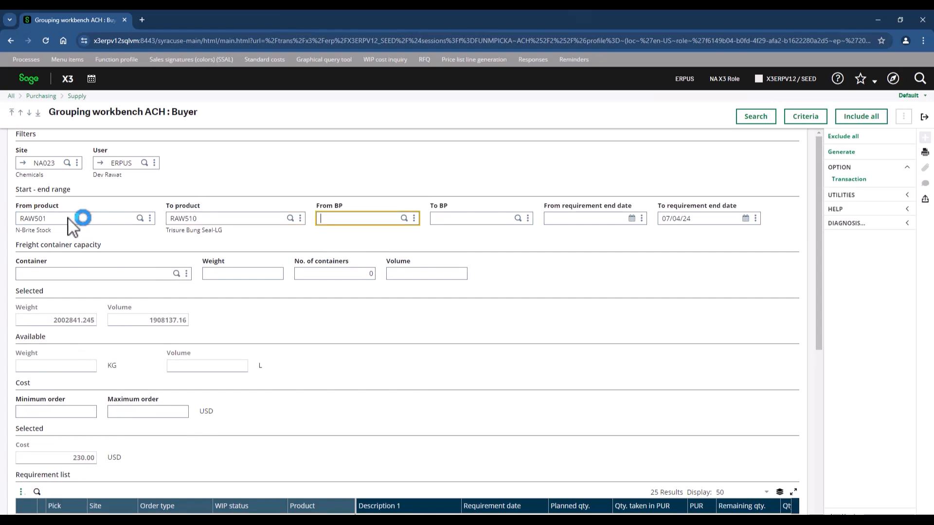
pyautogui.click(748, 119)
pyautogui.click(522, 196)
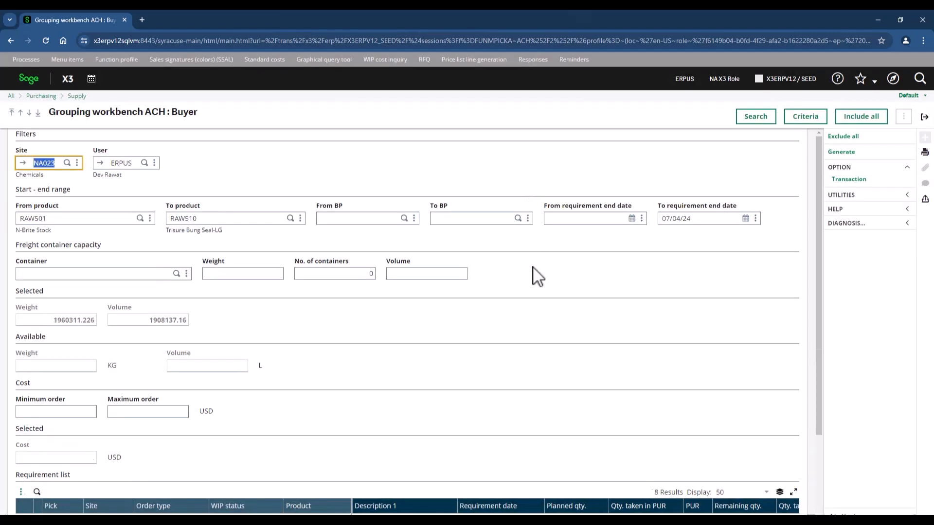
# Exclude the RAW510 line and the 05/16/24 RAW501 line from the picked requirements, and locate the Generate command
pyautogui.scroll(-3, 535, 274)
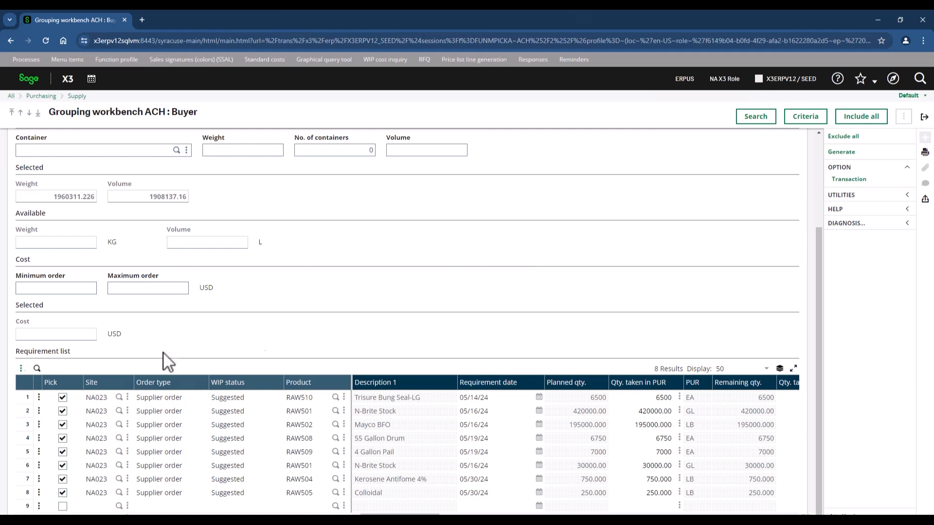
pyautogui.press('ctrl')
pyautogui.click(63, 397)
pyautogui.click(63, 411)
pyautogui.scroll(3, 247, 346)
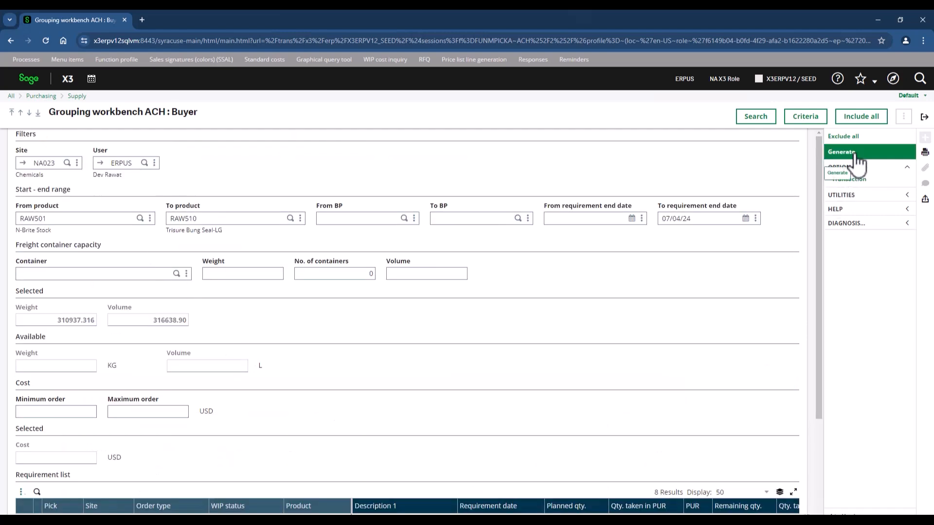
pyautogui.scroll(-3, 761, 254)
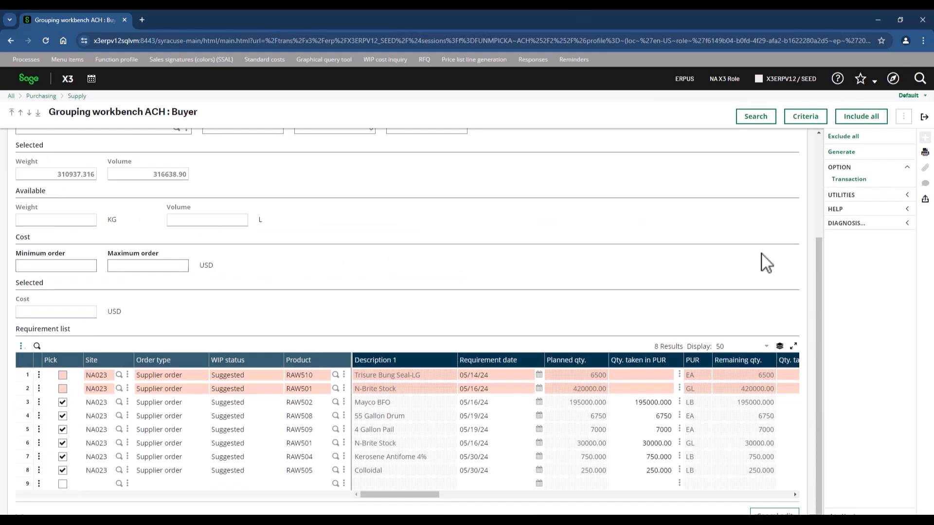
pyautogui.scroll(3, 765, 237)
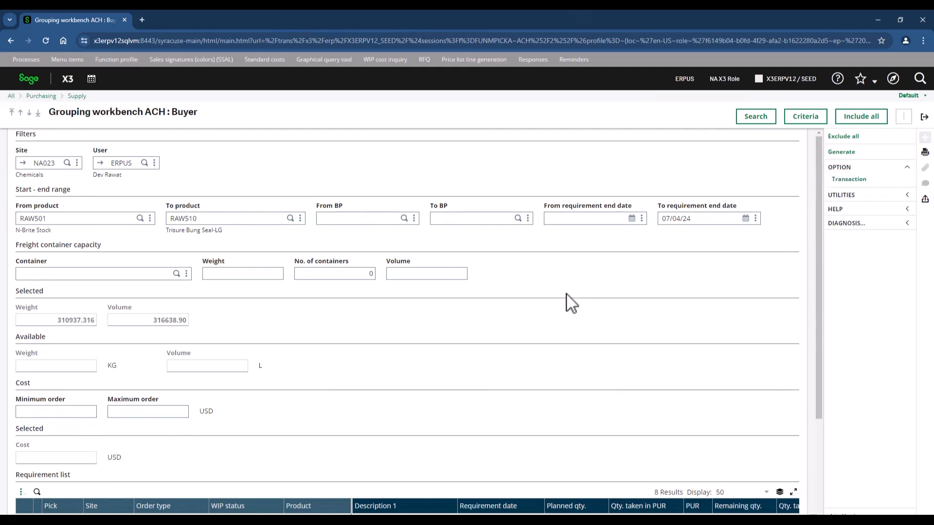
# Clear the site filter, reload the requirement list for all sites, and return to the process flow
pyautogui.click(55, 164)
pyautogui.press('BackSpace')
pyautogui.press('Tab')
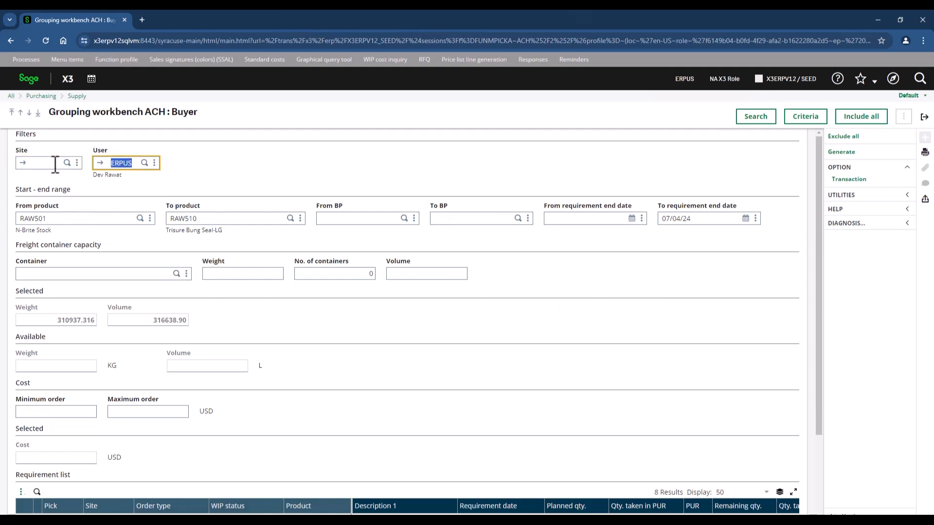
pyautogui.click(757, 119)
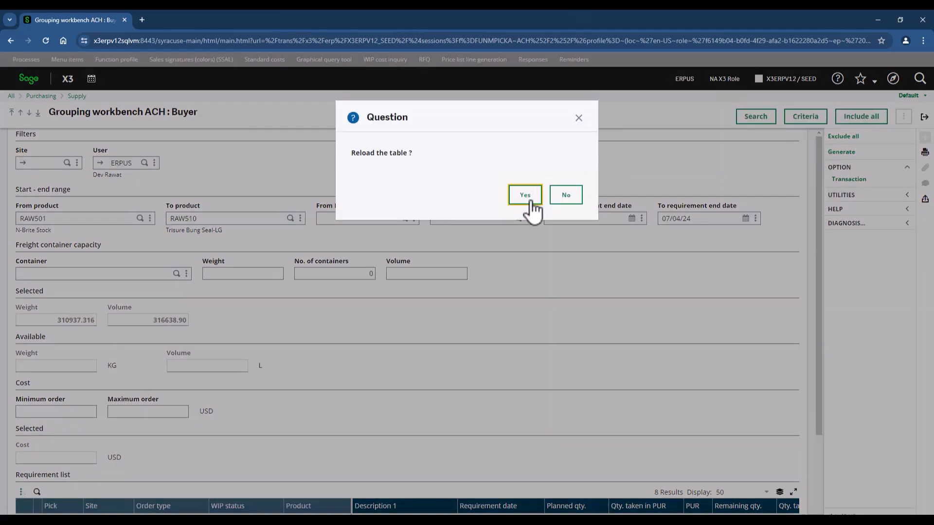
pyautogui.click(530, 199)
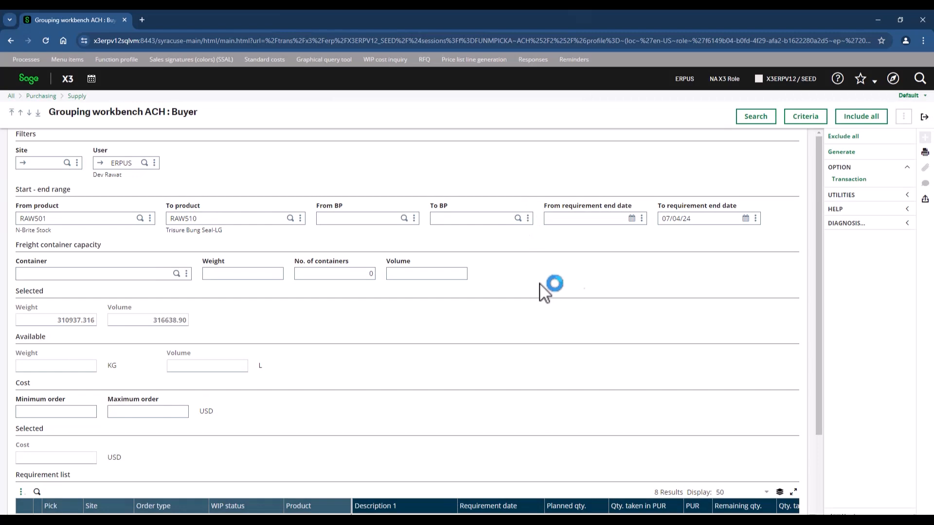
pyautogui.scroll(-4, 407, 325)
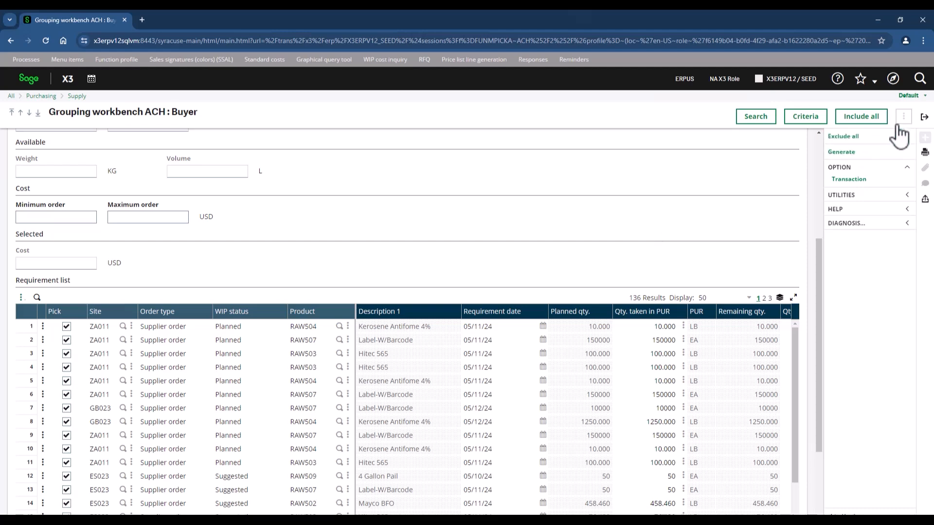
pyautogui.click(922, 117)
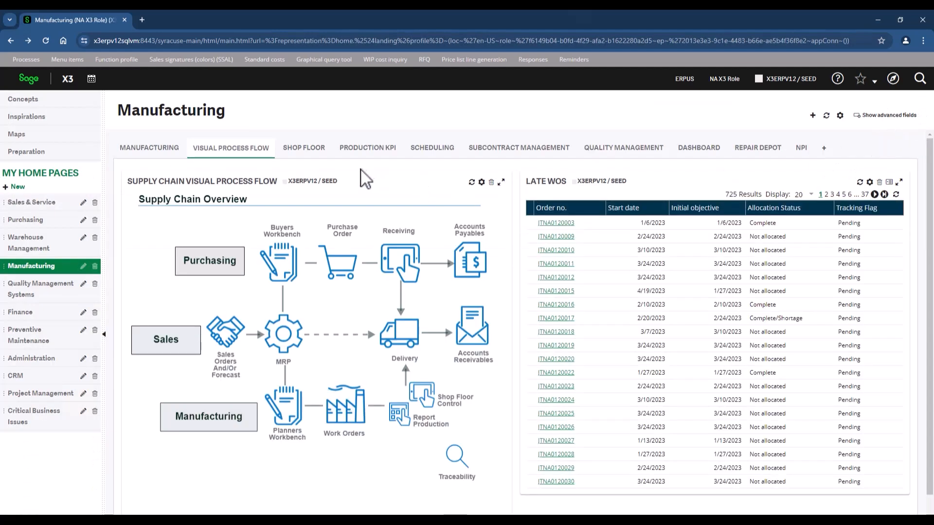
pyautogui.click(209, 417)
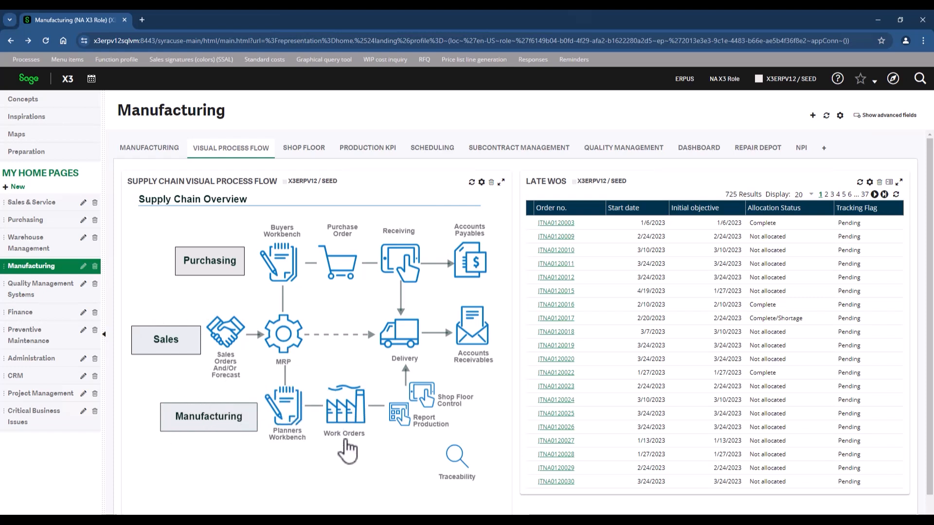
pyautogui.click(344, 437)
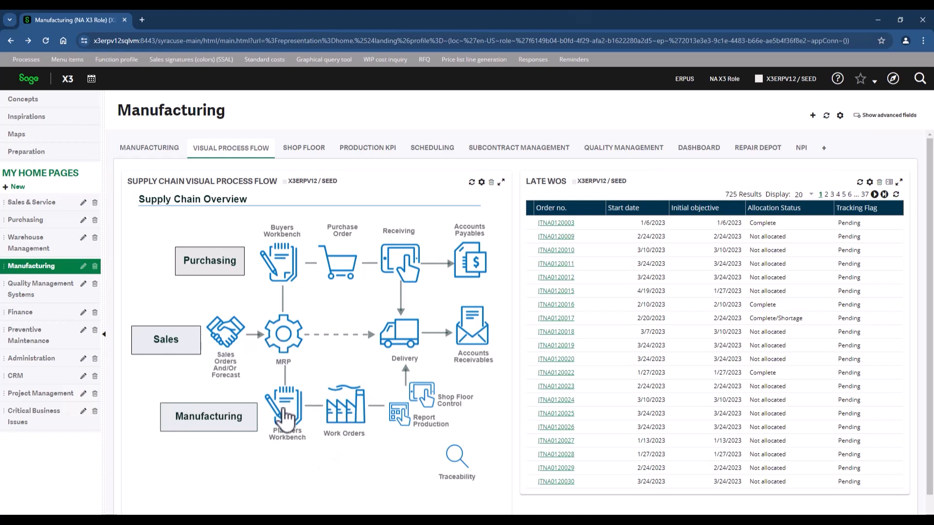
pyautogui.click(284, 335)
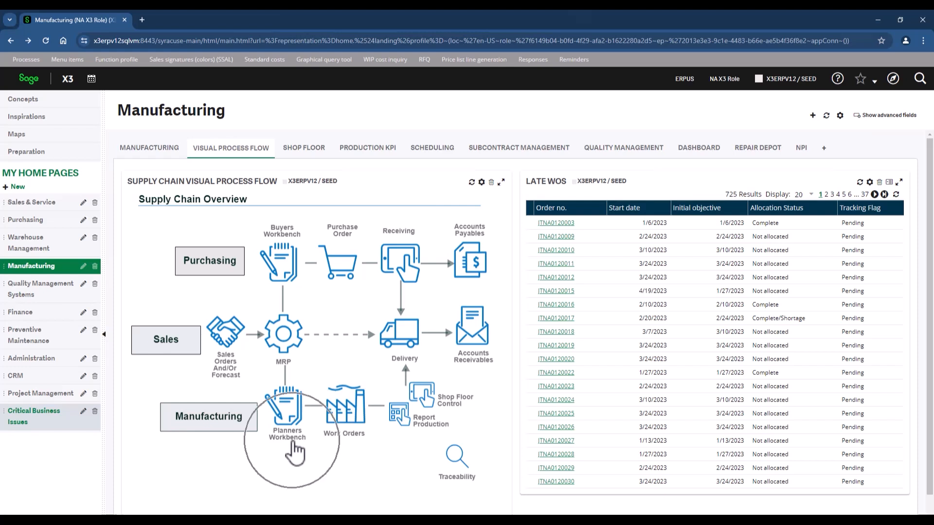
# Search the Planners Workbench for site NA023 work orders up to 07/04/24 and examine their filters, quantities, dates and messages
pyautogui.click(290, 412)
pyautogui.click(771, 118)
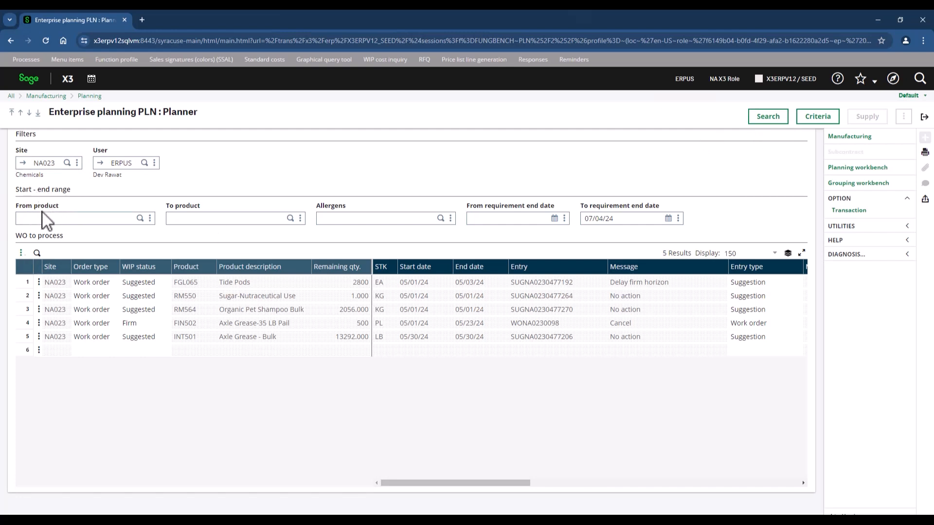
pyautogui.press('ctrl')
pyautogui.press('ctrl')
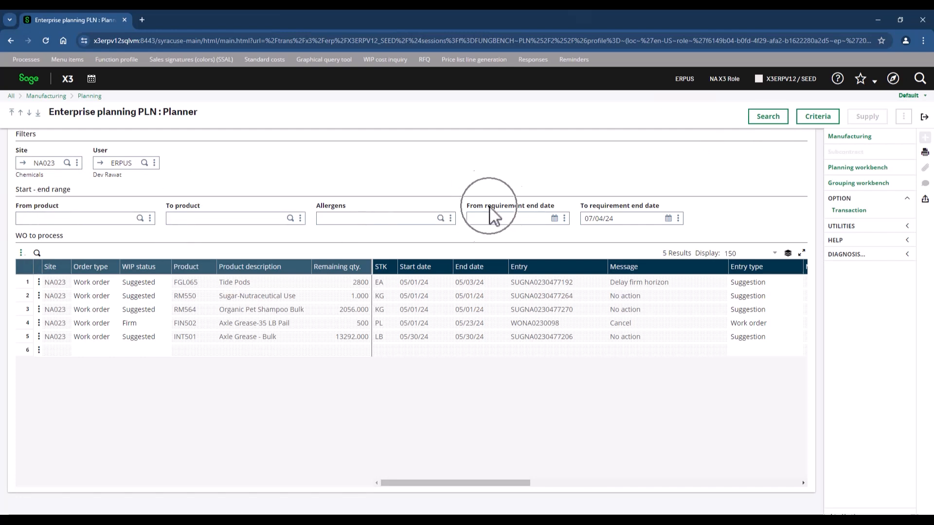
pyautogui.press('ctrl')
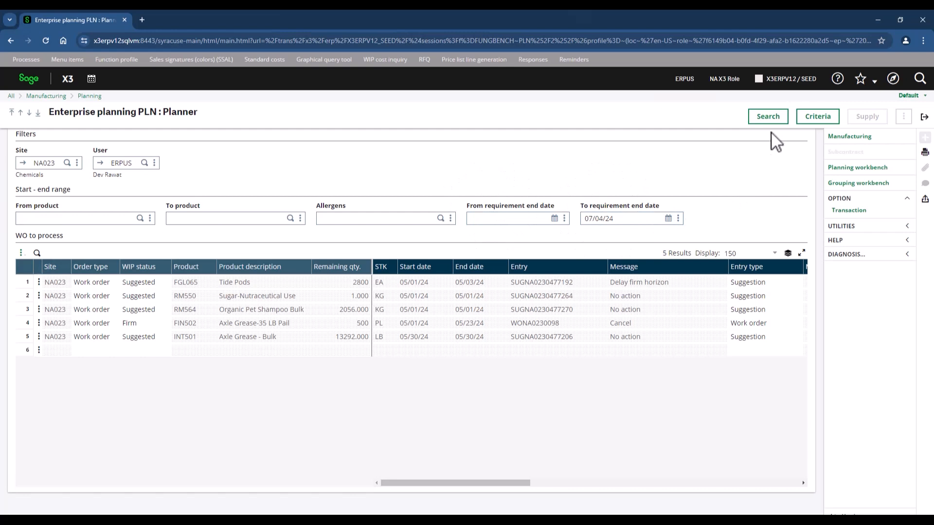
pyautogui.press('ctrl')
pyautogui.press('ctrl')
pyautogui.press('ctrl')
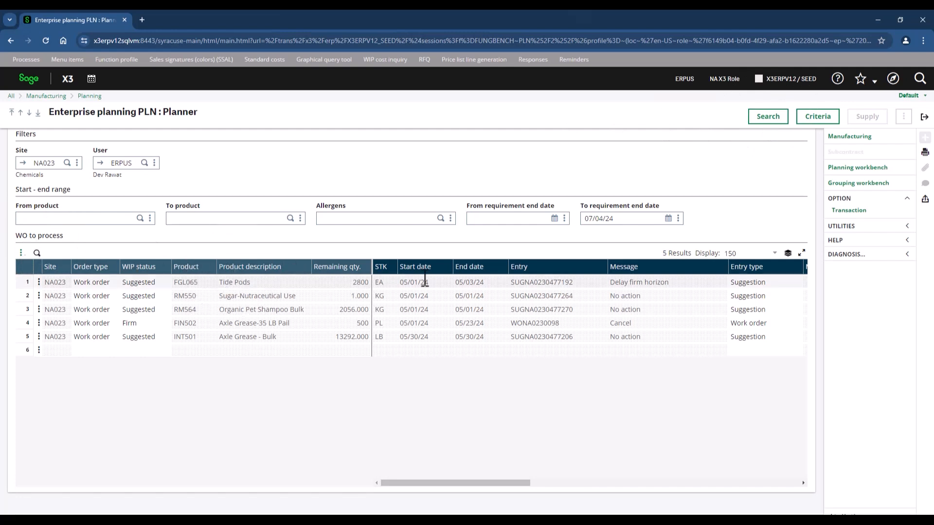
pyautogui.press('ctrl')
pyautogui.press('ctrl')
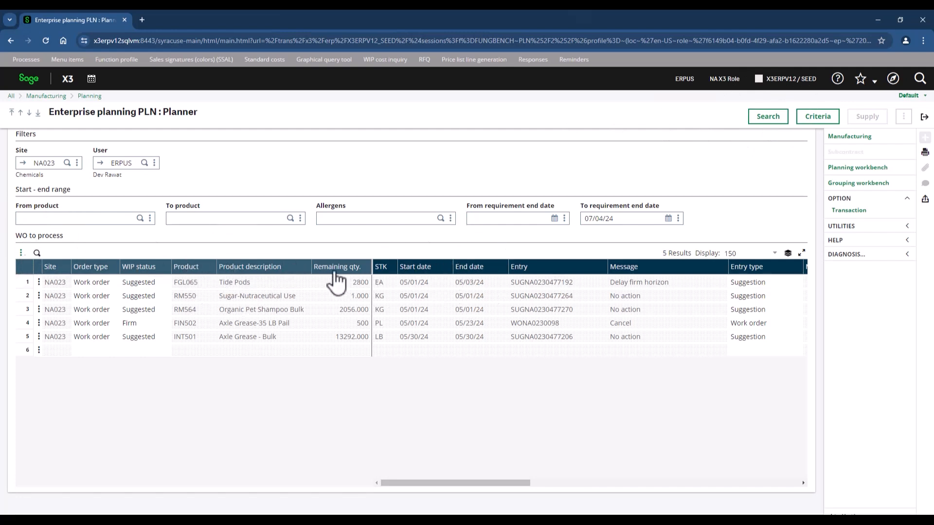
pyautogui.press('ctrl')
# Check component availability for the suggested FGL065 Tide Pods work order, and return to the process flow
pyautogui.click(39, 283)
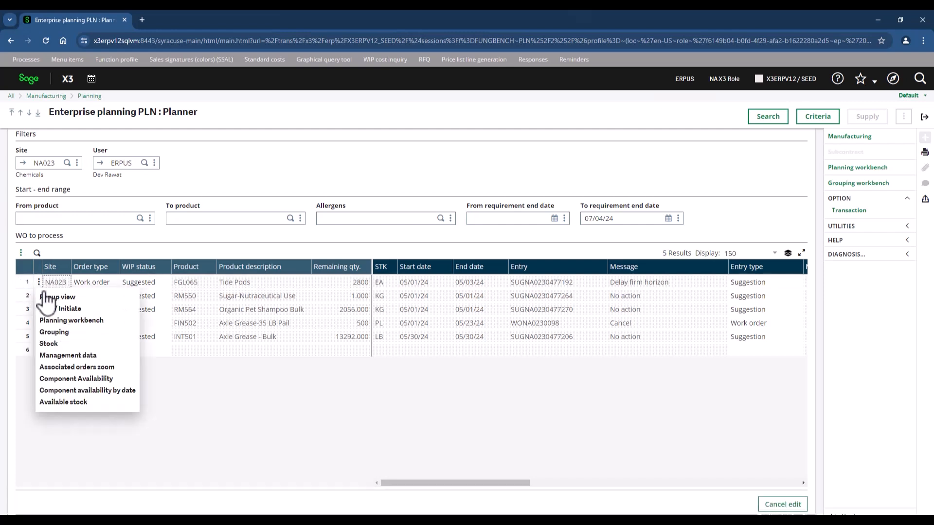
pyautogui.click(111, 384)
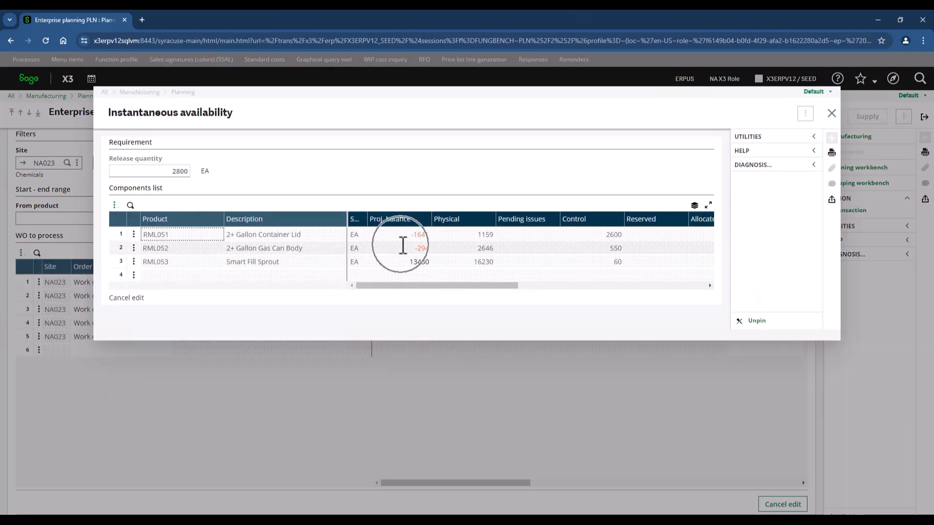
pyautogui.click(832, 113)
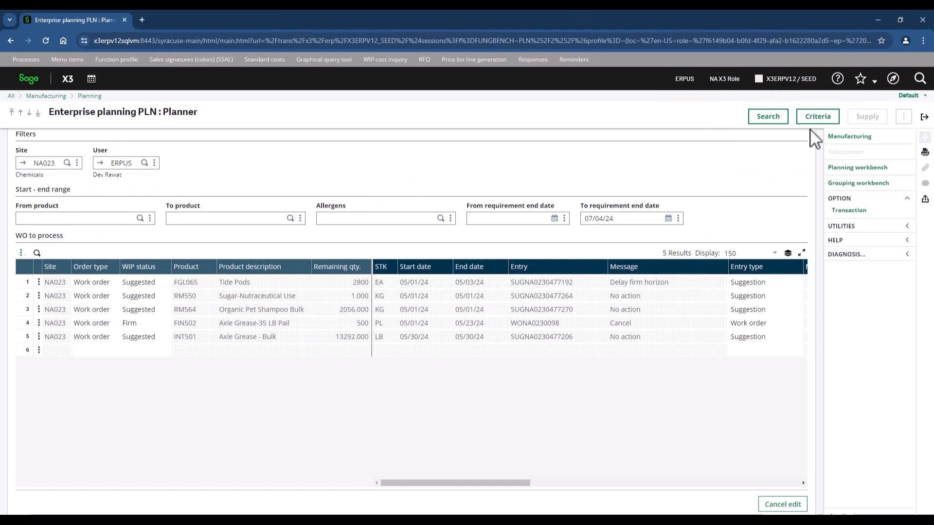
pyautogui.click(924, 117)
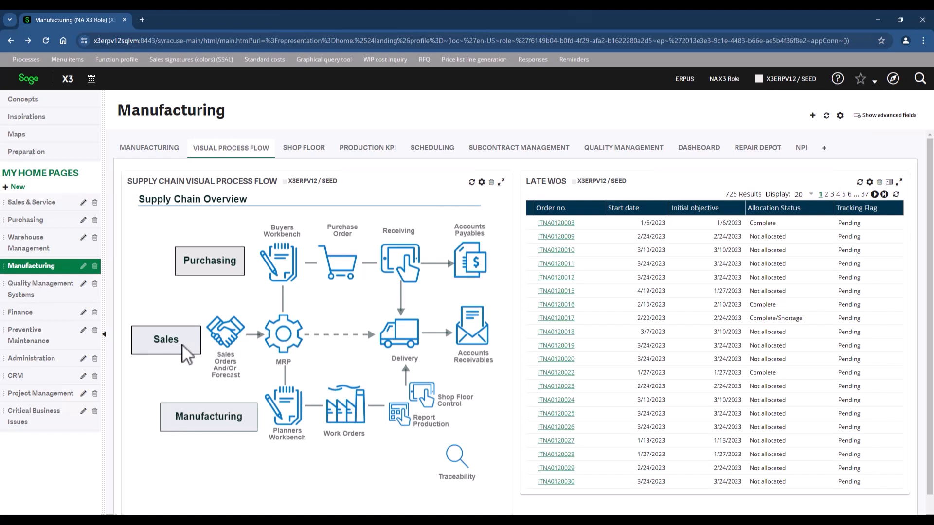
pyautogui.click(203, 267)
pyautogui.click(219, 412)
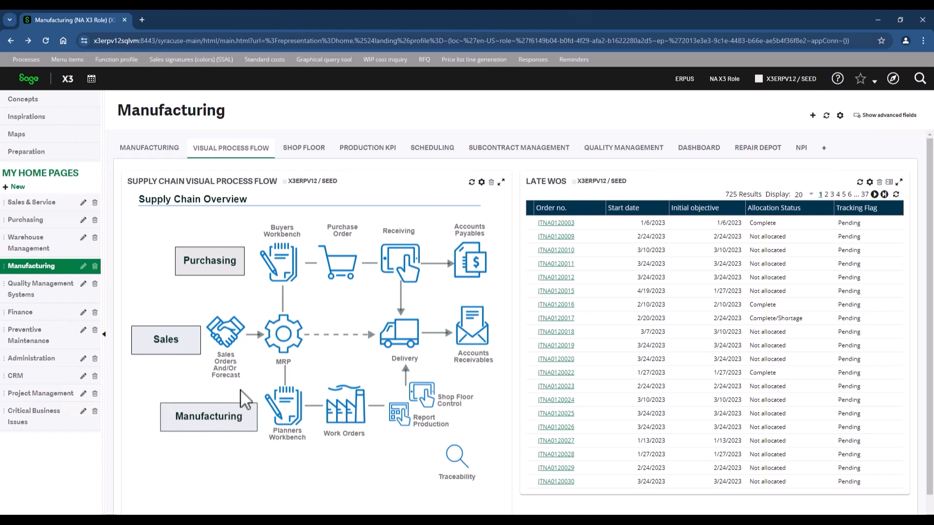